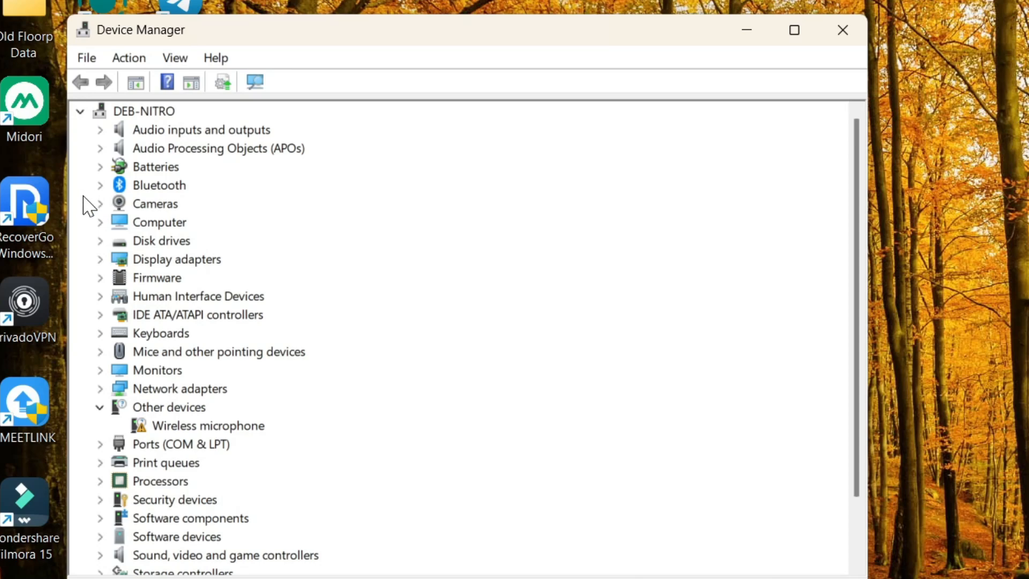
Disable the MediaTek Bluetooth MT7921 adapter in the Bluetooth category and confirm.
{"action": "left_click", "coordinate": [99, 185]}
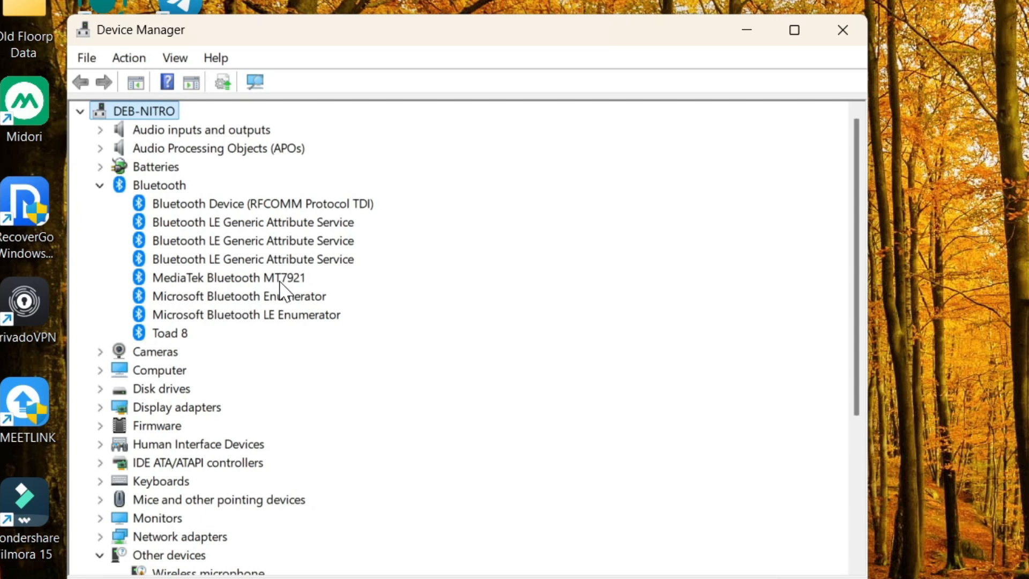
{"action": "left_click", "coordinate": [252, 281]}
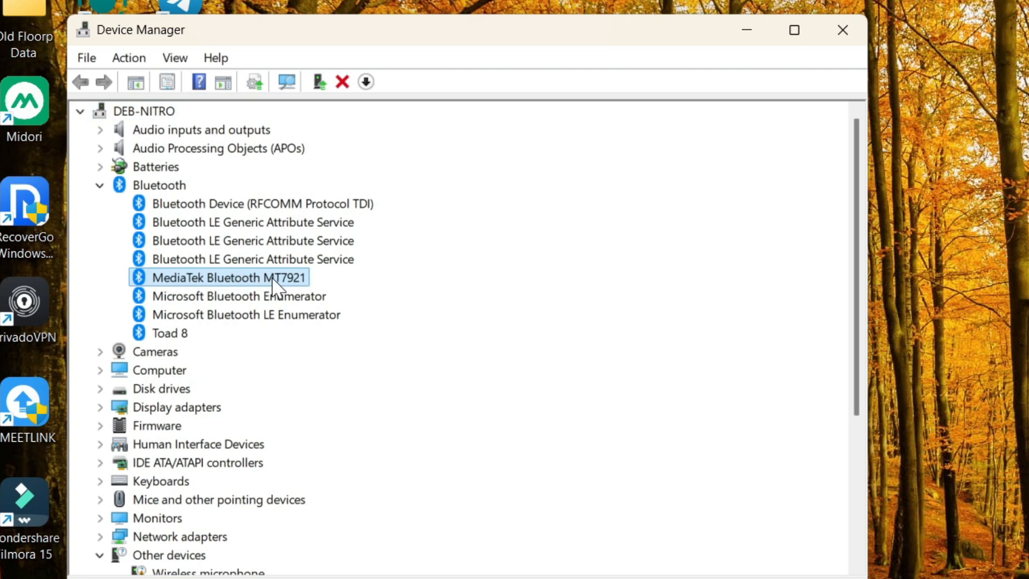
{"action": "right_click", "coordinate": [234, 289]}
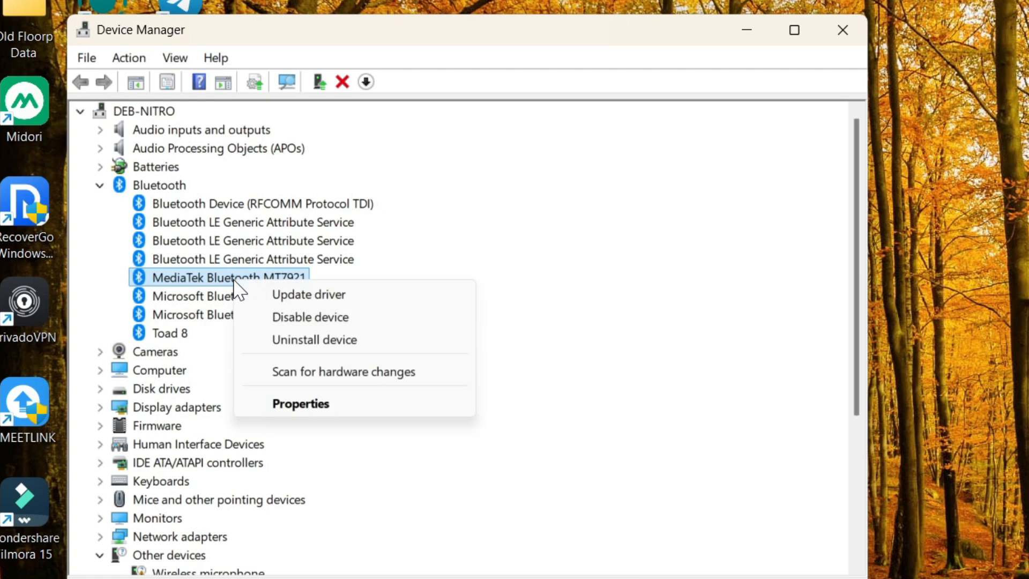
{"action": "left_click", "coordinate": [311, 317]}
{"action": "left_click", "coordinate": [823, 426]}
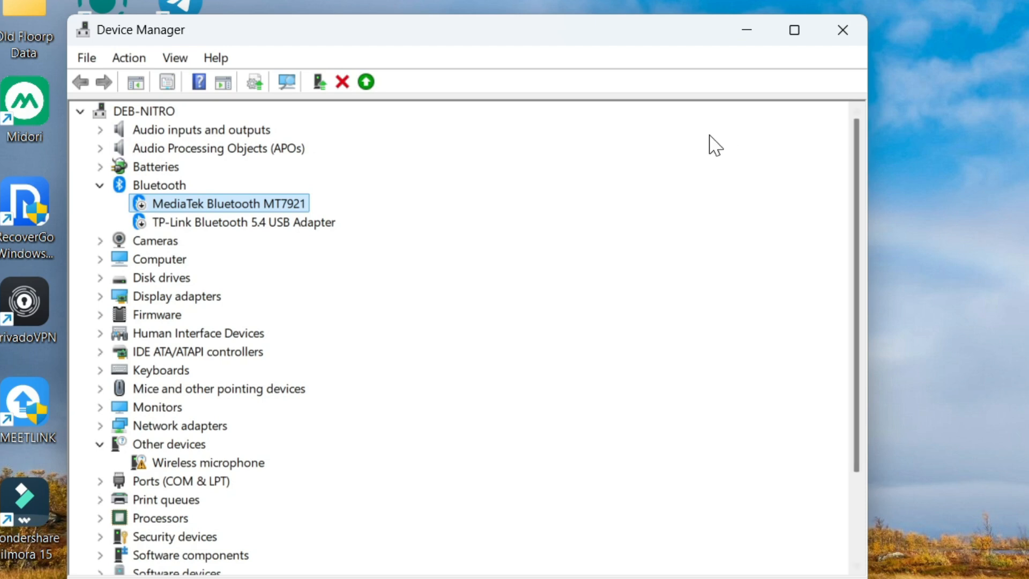
Enable the TP-Link Bluetooth 5.4 USB Adapter.
{"action": "left_click", "coordinate": [242, 223]}
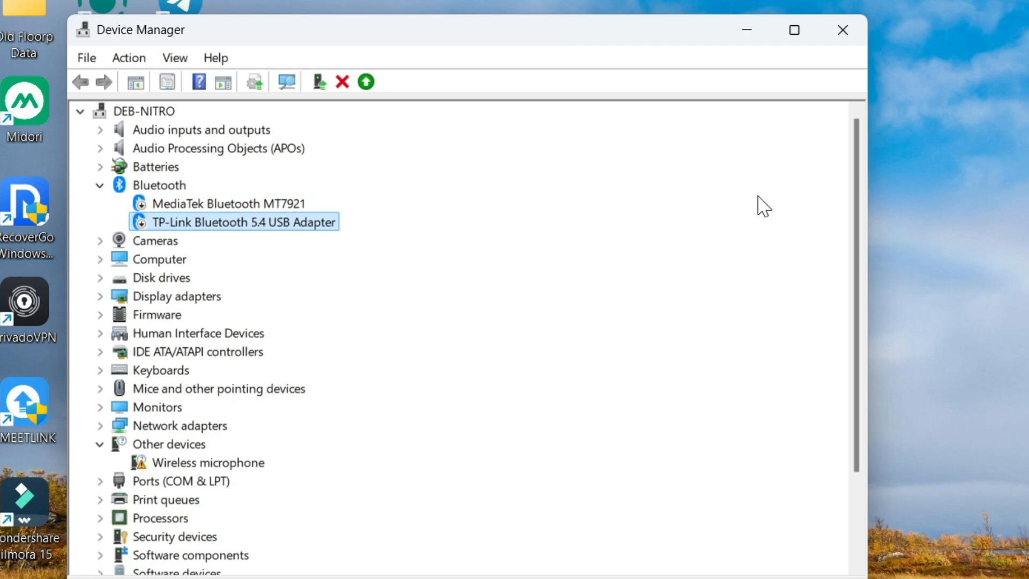
{"action": "right_click", "coordinate": [248, 224]}
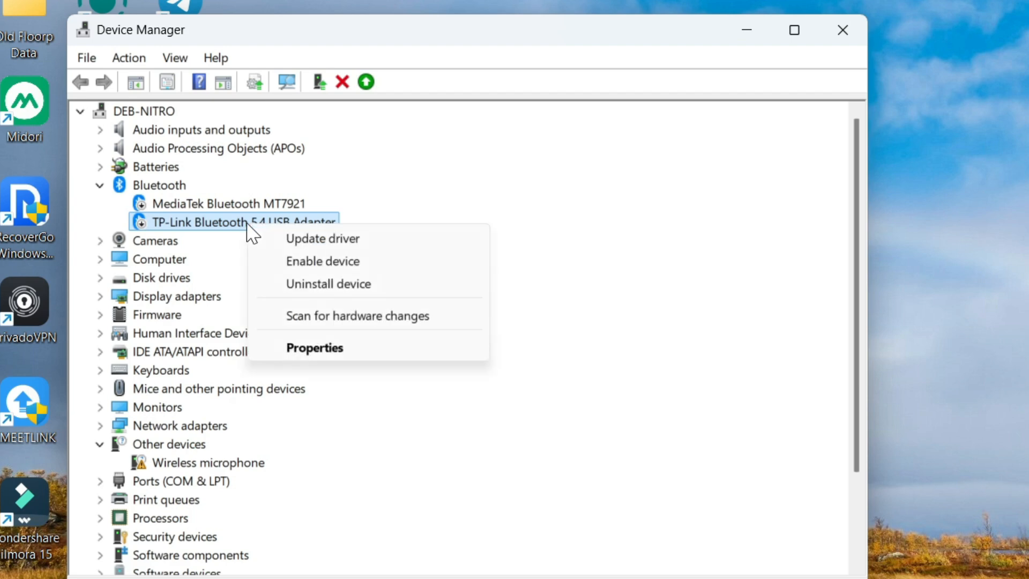
{"action": "left_click", "coordinate": [341, 269]}
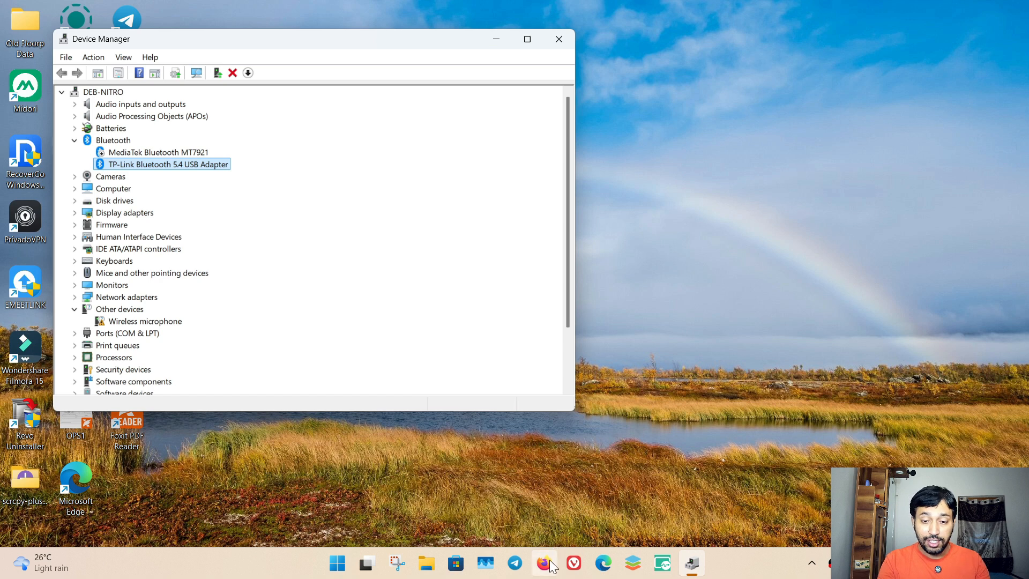
Switch to Firefox, search for "tp link ub500 driver" and open TP-Link's Download for UB500 V2.80 page.
{"action": "left_click", "coordinate": [543, 562]}
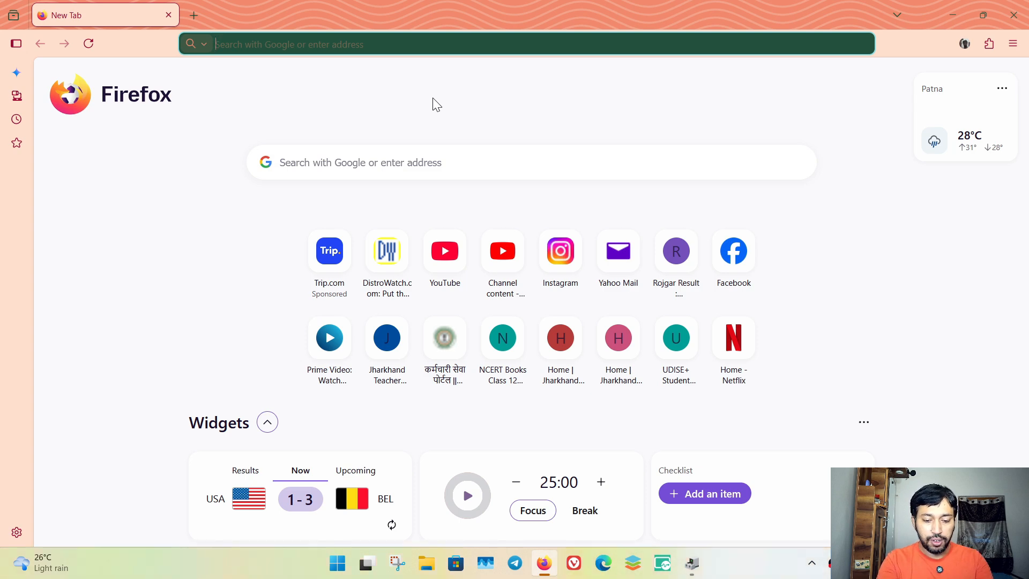
{"action": "type", "text": "tplink"}
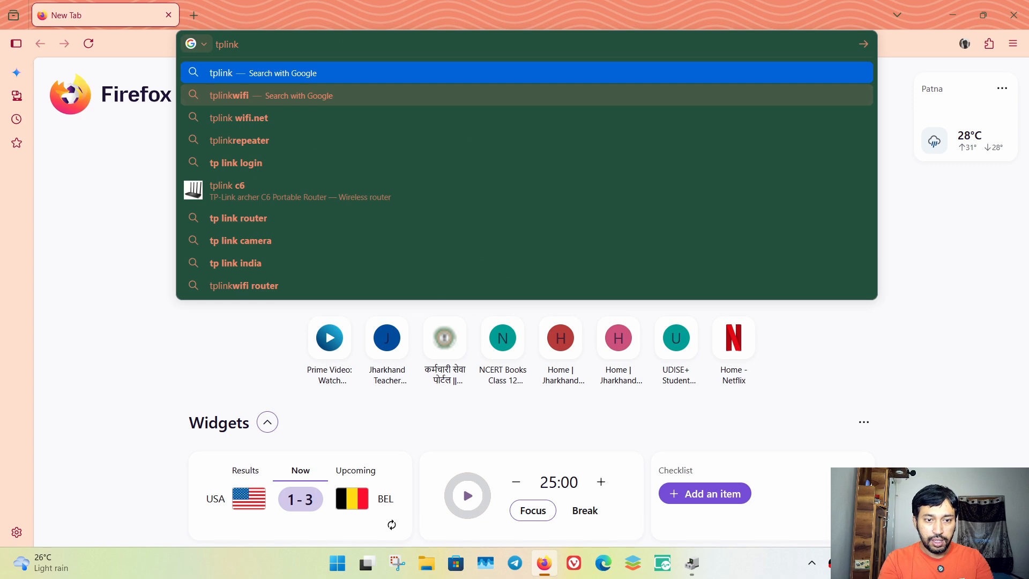
{"action": "type", "text": " ub500"}
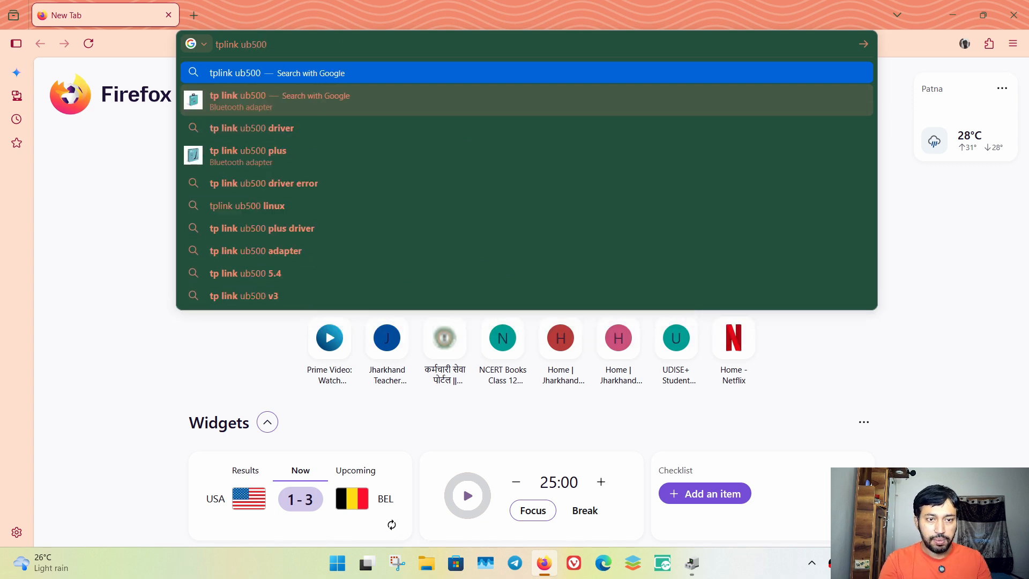
{"action": "left_click", "coordinate": [277, 128]}
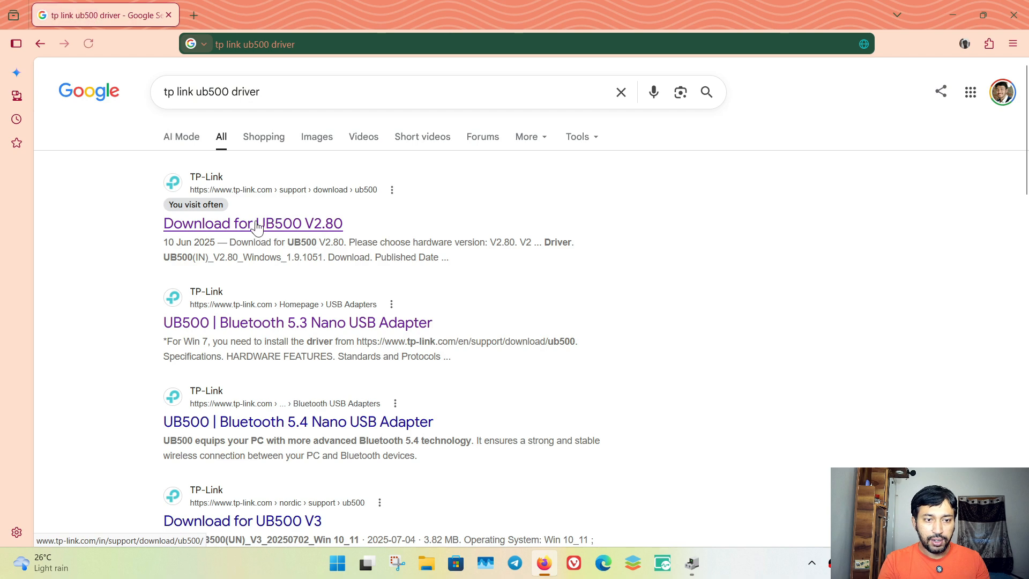
{"action": "left_click", "coordinate": [224, 233]}
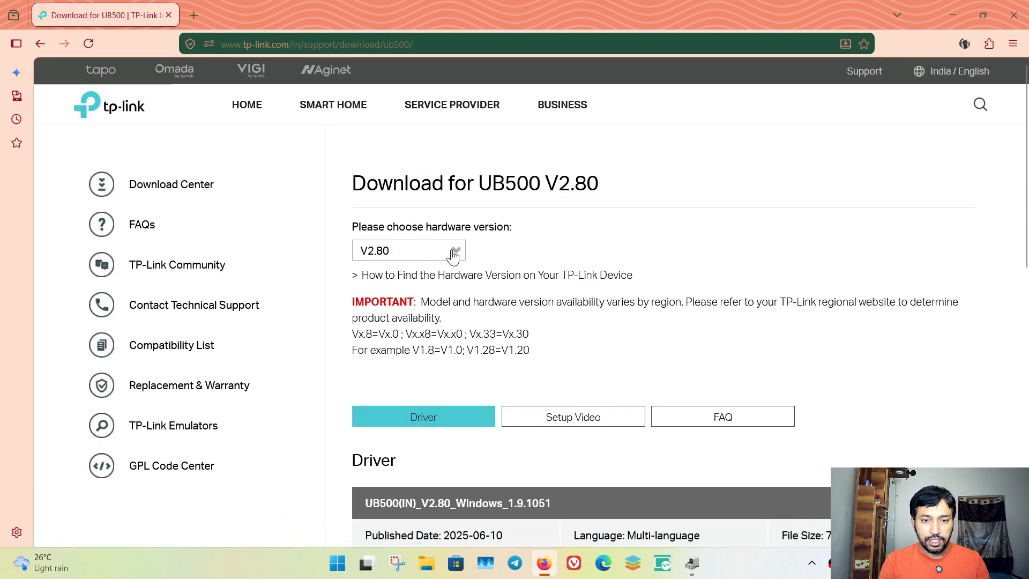
Start downloading the UB500(IN)_V2.80_Windows_1.9.1051 driver, cancel the download and close the browser.
{"action": "scroll", "coordinate": [557, 256], "scroll_direction": "down", "scroll_amount": 3}
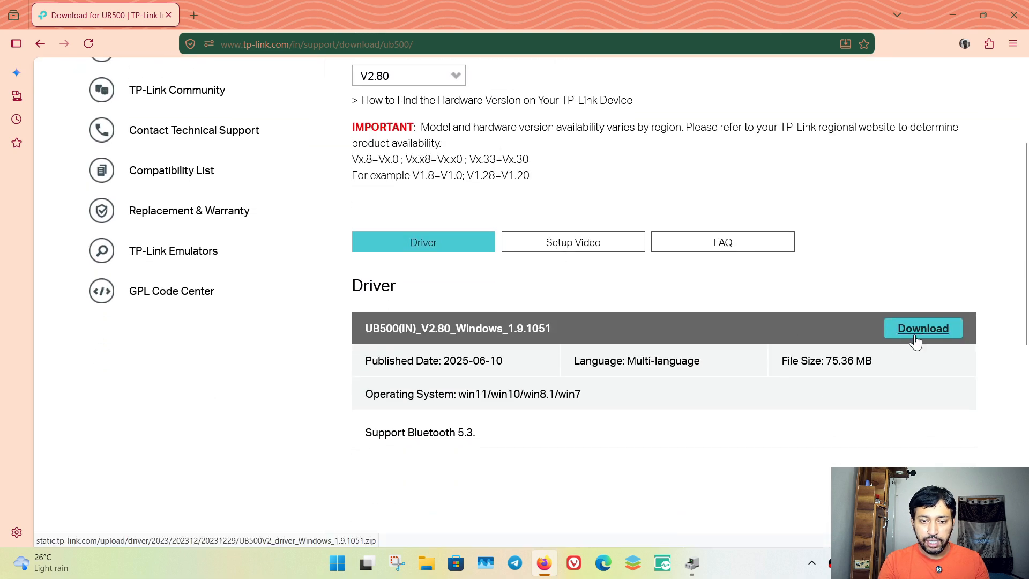
{"action": "left_click", "coordinate": [915, 339]}
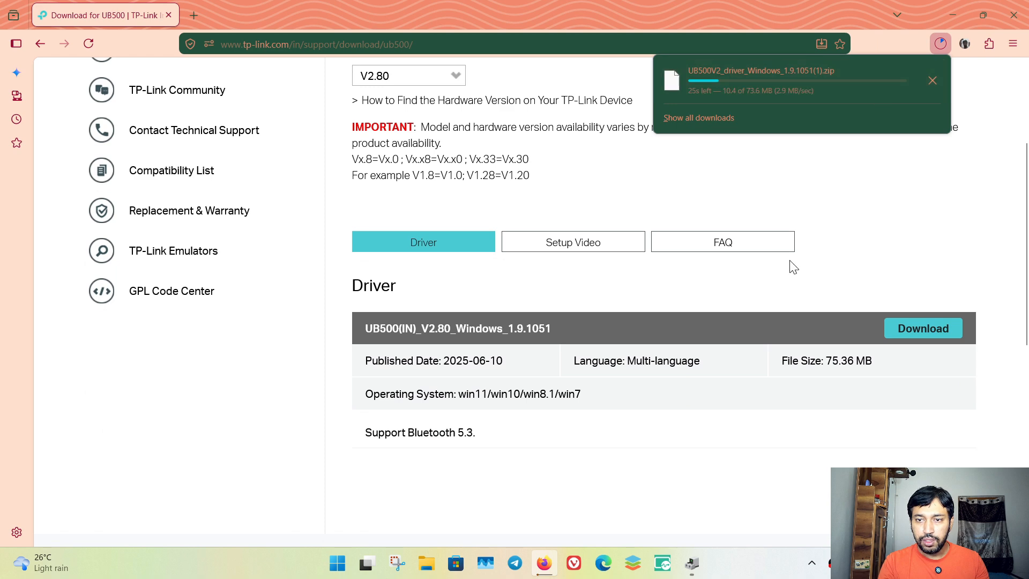
{"action": "left_click", "coordinate": [927, 82]}
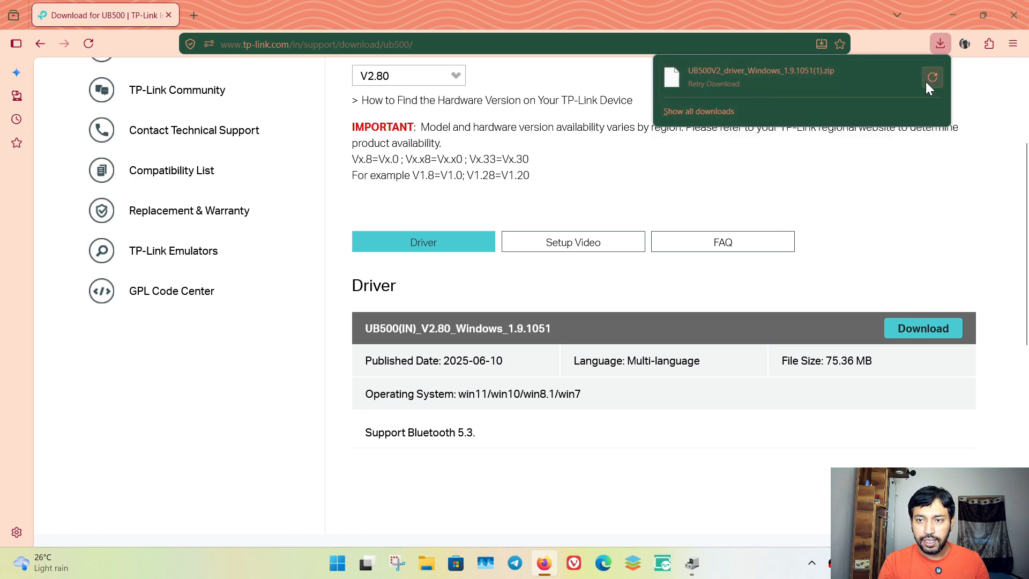
{"action": "left_click", "coordinate": [957, 193]}
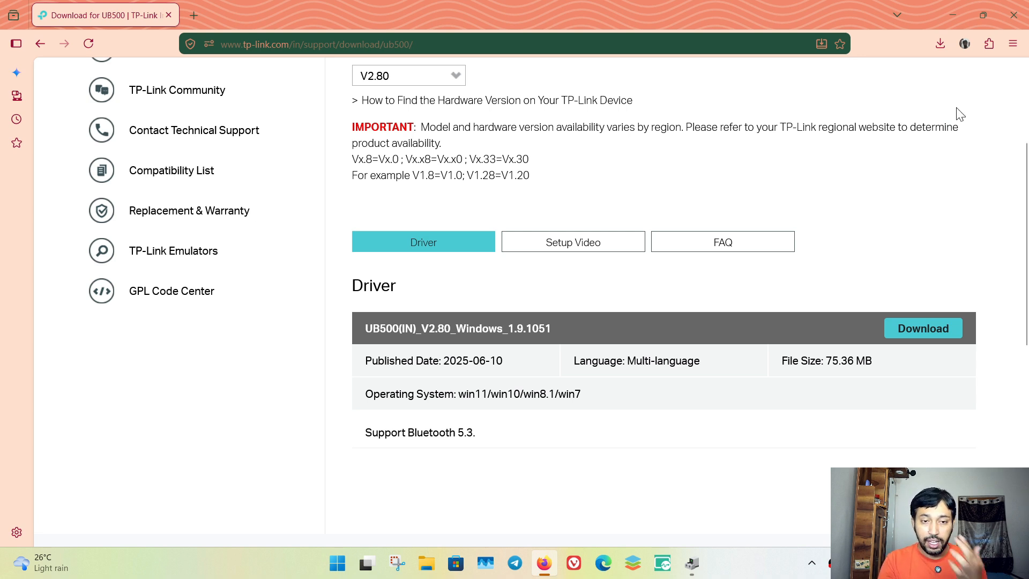
{"action": "left_click", "coordinate": [1013, 16]}
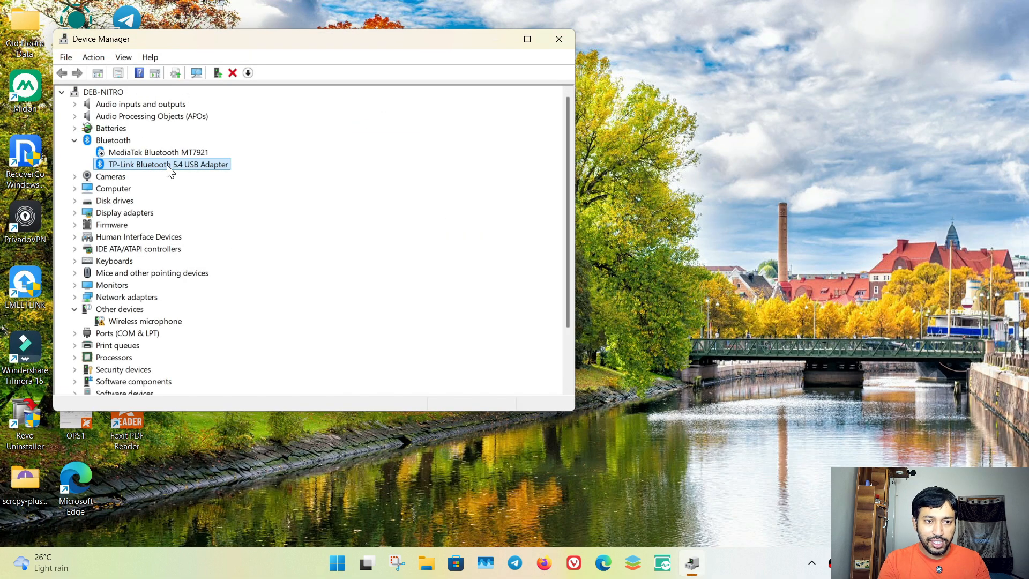
Turn on Bluetooth from the Windows quick settings.
{"action": "left_click", "coordinate": [158, 153]}
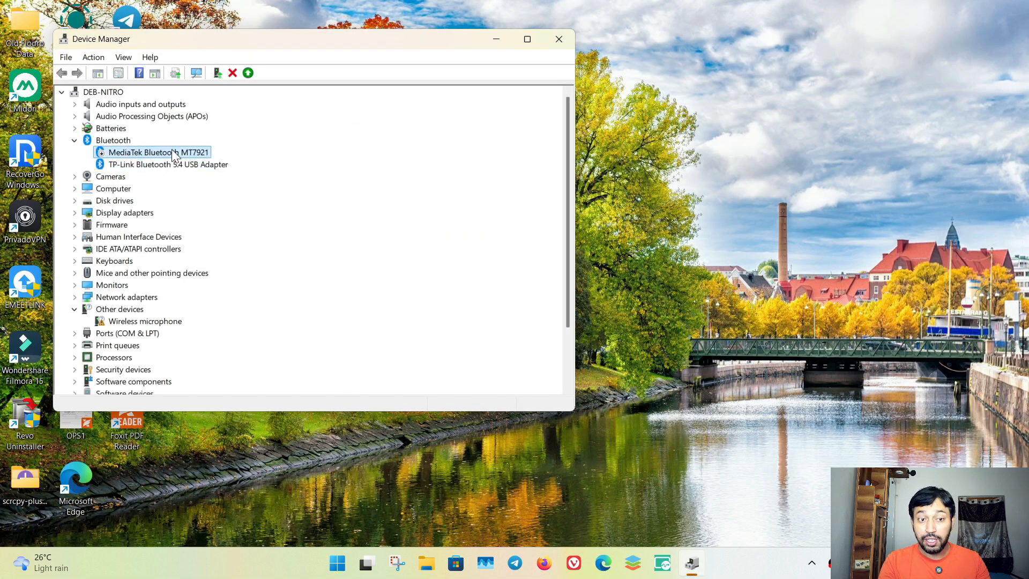
{"action": "left_click", "coordinate": [182, 165]}
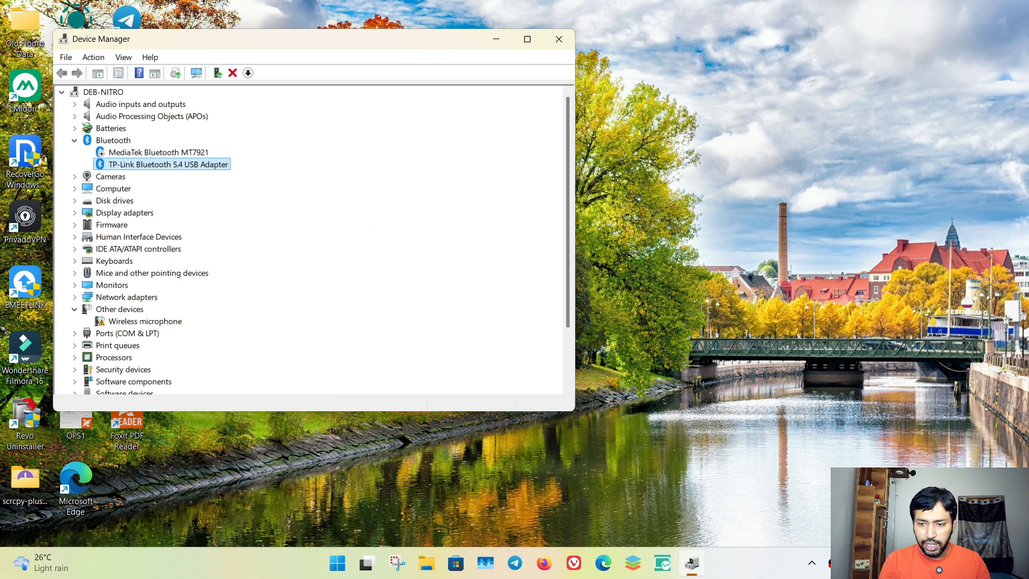
{"action": "left_click", "coordinate": [857, 562]}
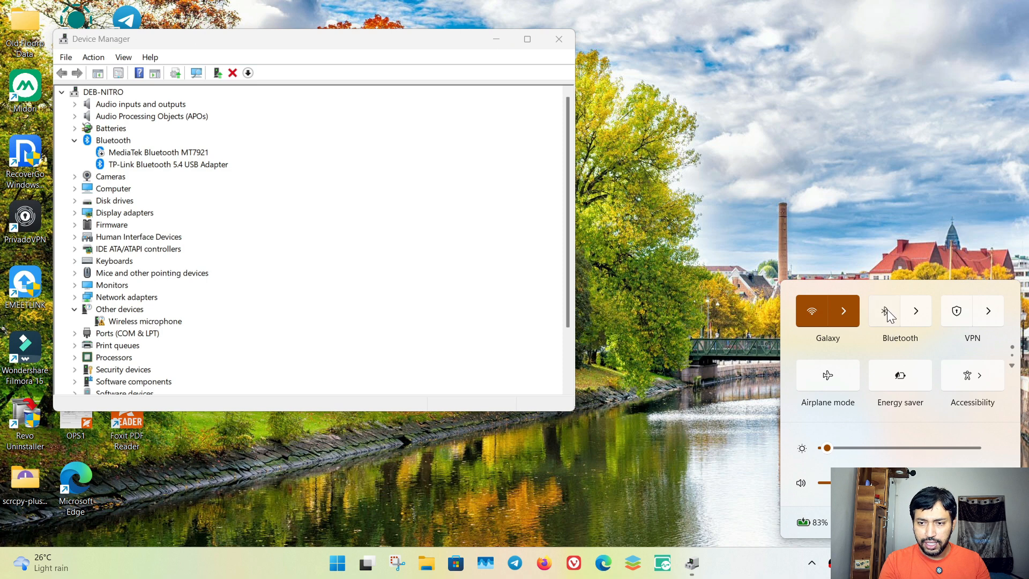
{"action": "left_click", "coordinate": [886, 310]}
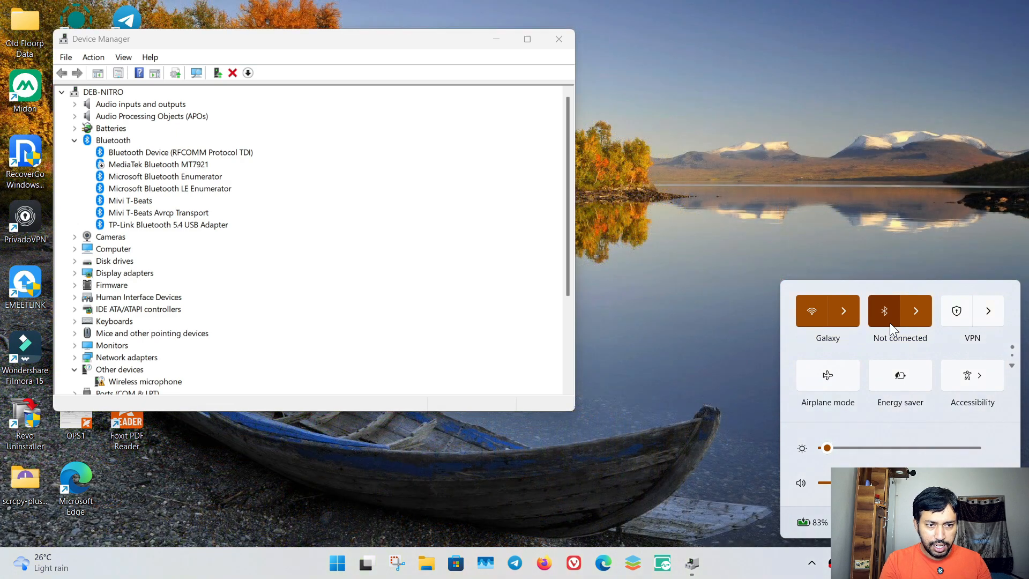
Open the full Bluetooth settings, start adding a new device of the Bluetooth kind and cancel the pairing.
{"action": "left_click", "coordinate": [917, 315]}
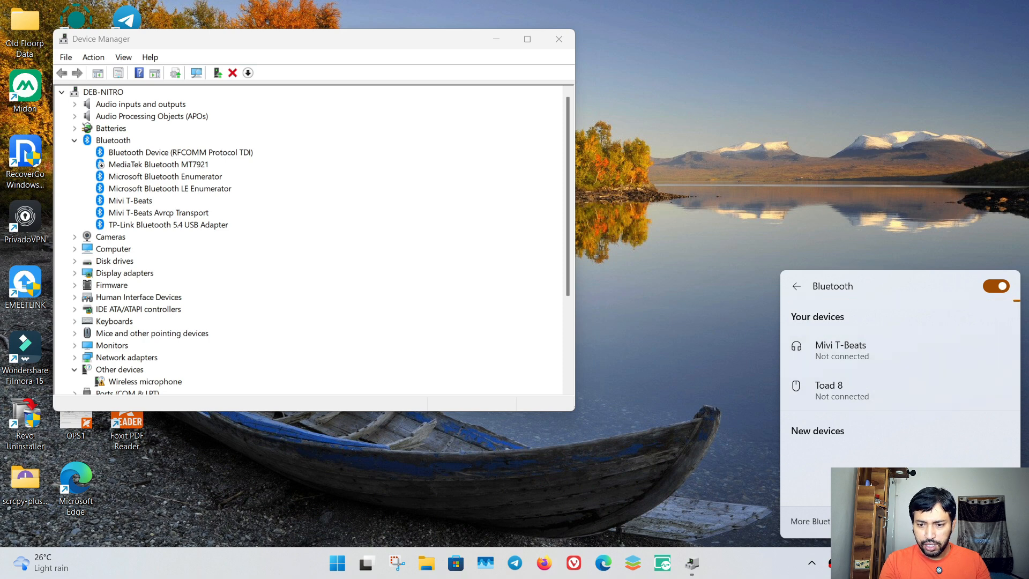
{"action": "left_click", "coordinate": [810, 521]}
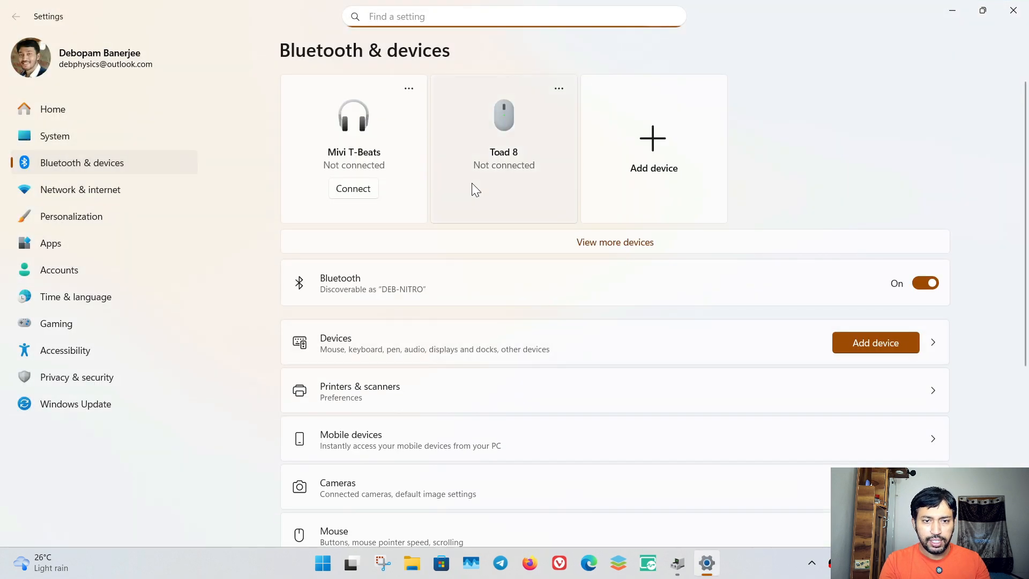
{"action": "left_click", "coordinate": [648, 161]}
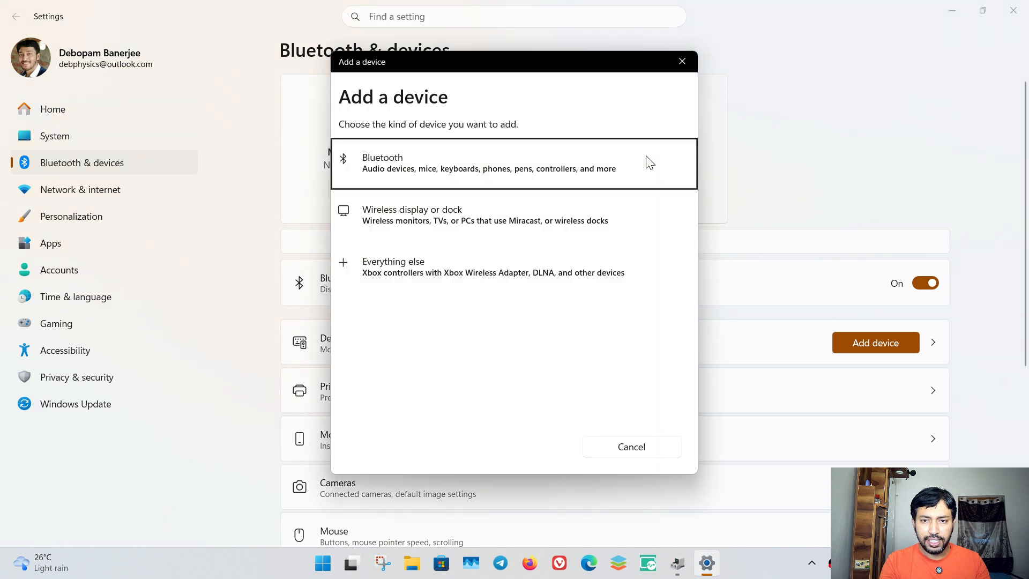
{"action": "left_click", "coordinate": [445, 166]}
{"action": "left_click", "coordinate": [637, 448]}
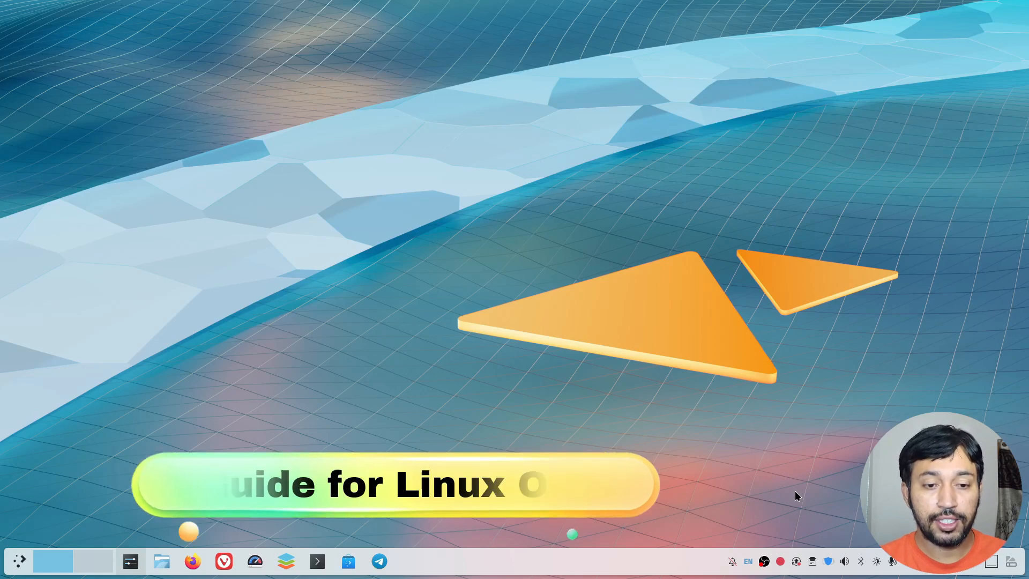
Examine the Fedora system's software and hardware information in System Settings and close it.
{"action": "left_click", "coordinate": [141, 557]}
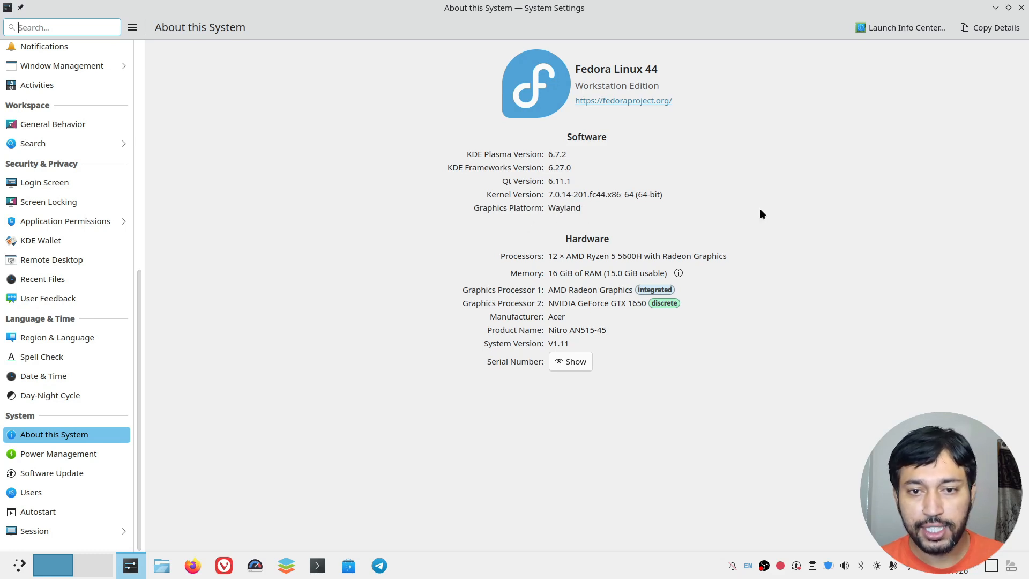
{"action": "left_click", "coordinate": [1020, 9]}
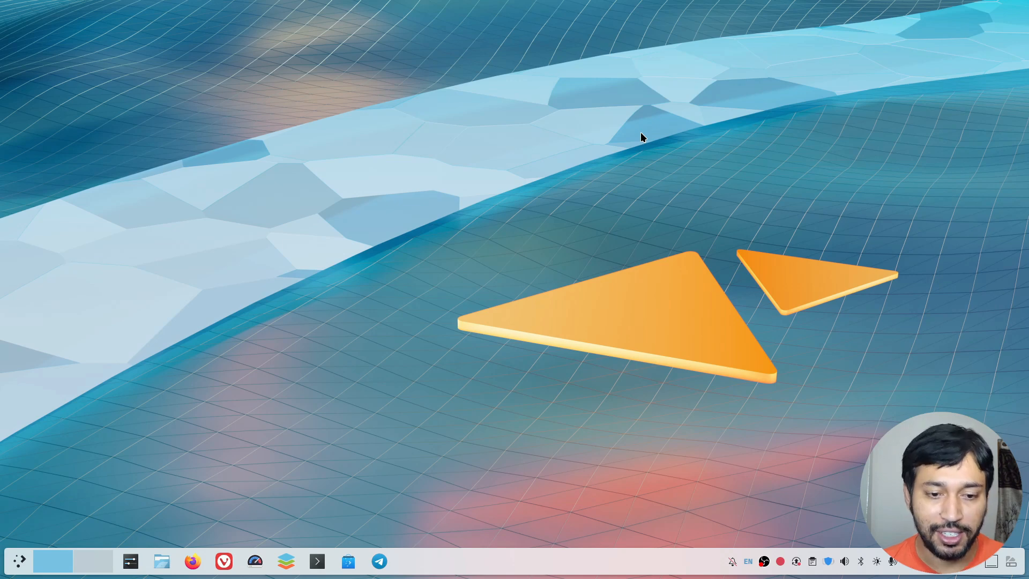
Open the Bluetooth adapter configuration in Fedora's System Settings.
{"action": "left_click", "coordinate": [130, 561]}
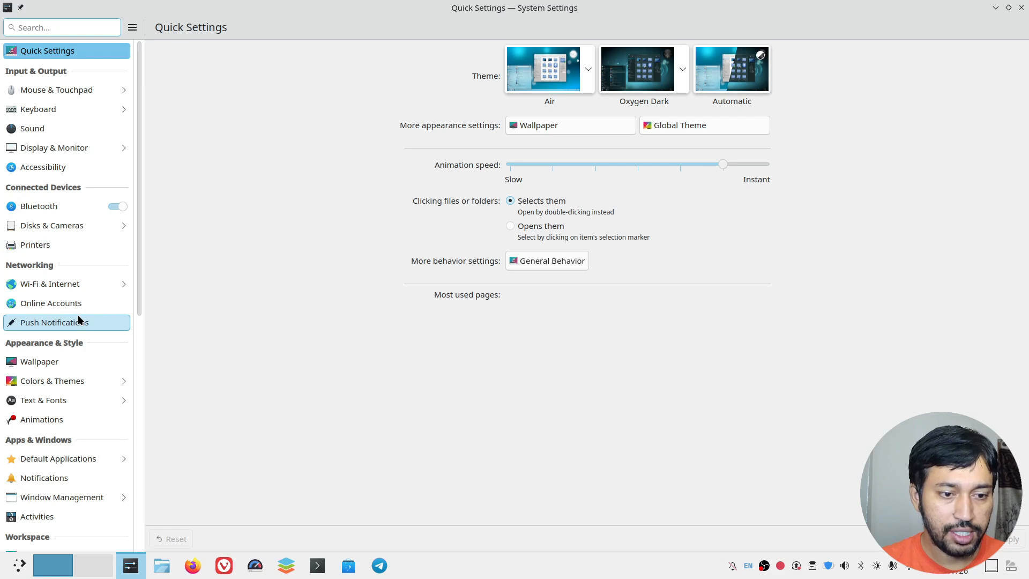
{"action": "left_click", "coordinate": [39, 210]}
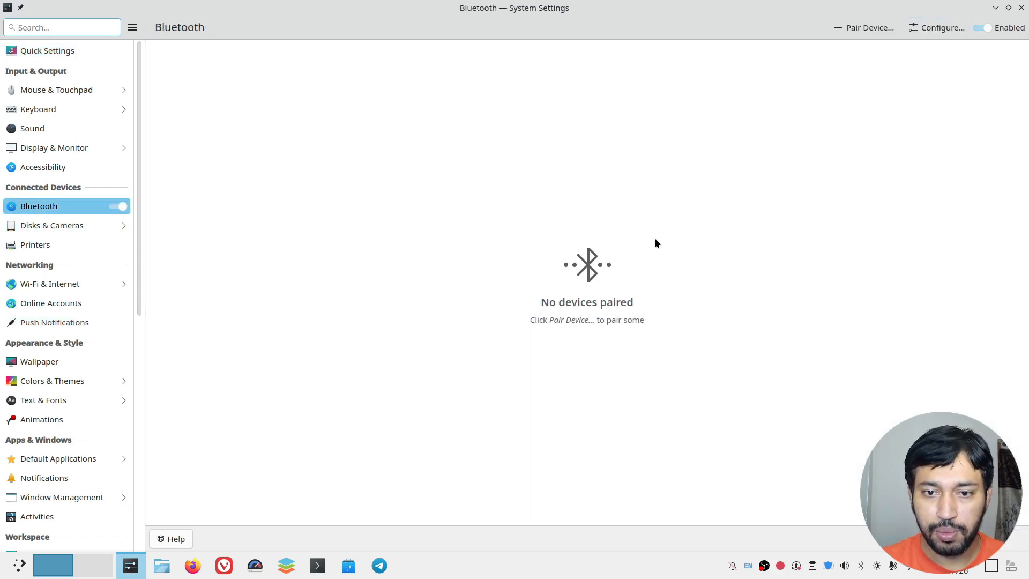
{"action": "left_click", "coordinate": [940, 24]}
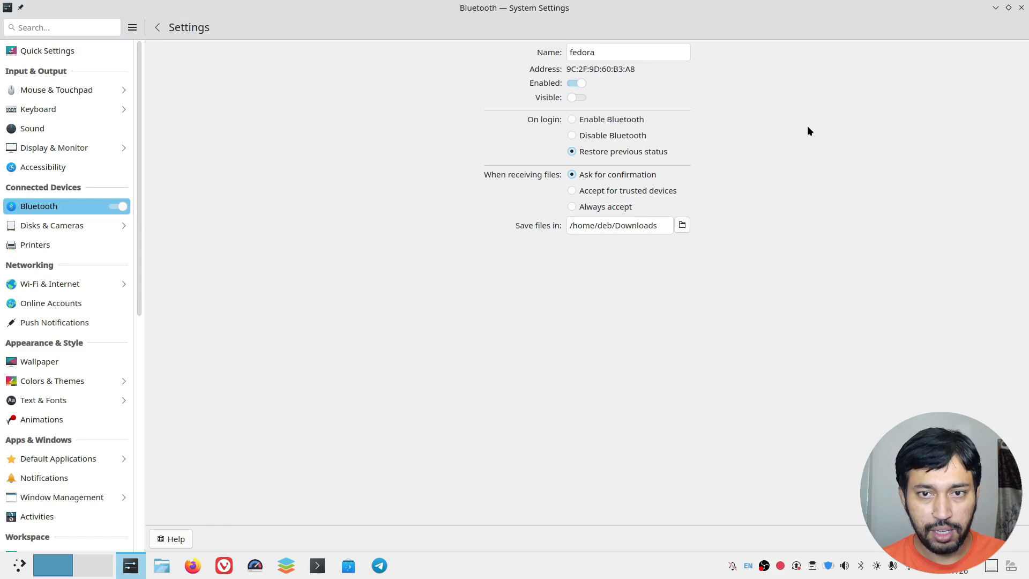
{"action": "left_click", "coordinate": [634, 50]}
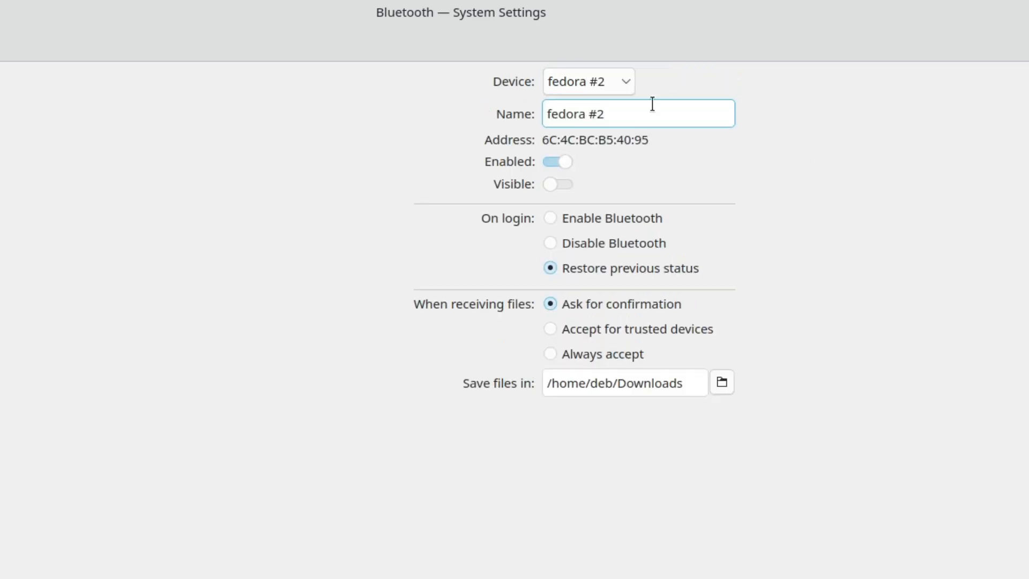
Choose the adapter named fedora as the Bluetooth device and turn off its Enabled setting.
{"action": "left_click", "coordinate": [620, 81]}
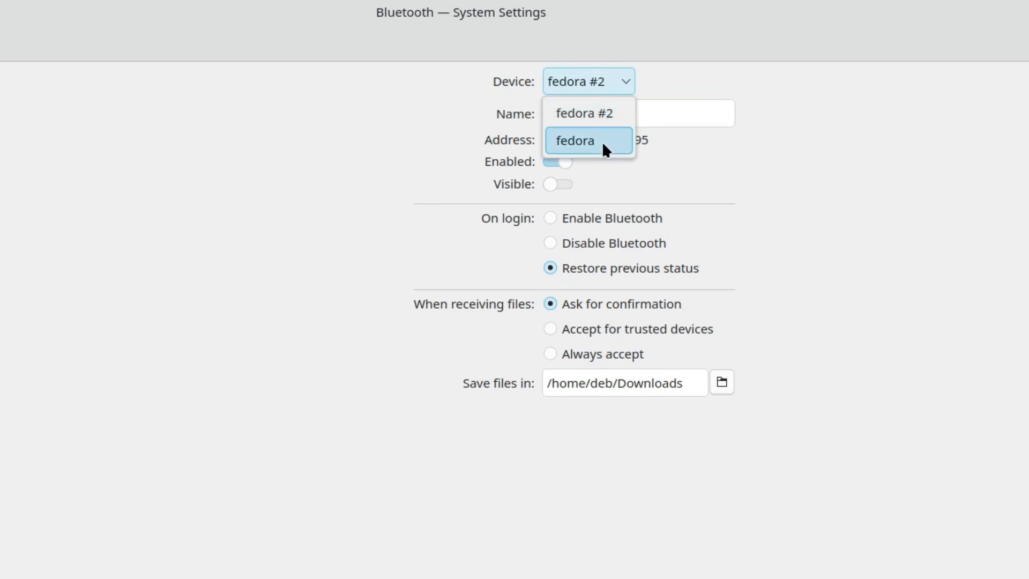
{"action": "left_click", "coordinate": [709, 110]}
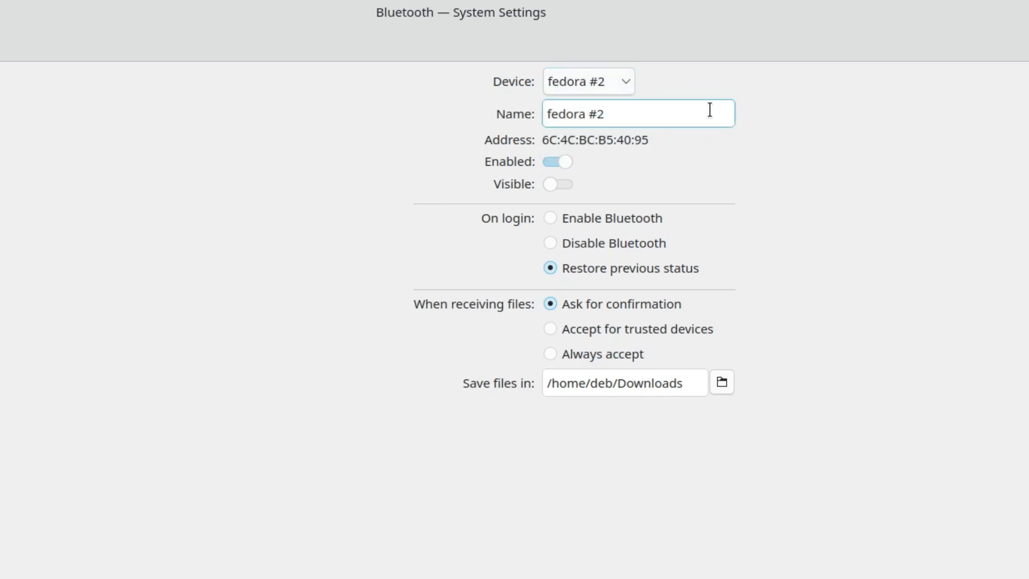
{"action": "left_click", "coordinate": [620, 79]}
{"action": "left_click", "coordinate": [605, 141]}
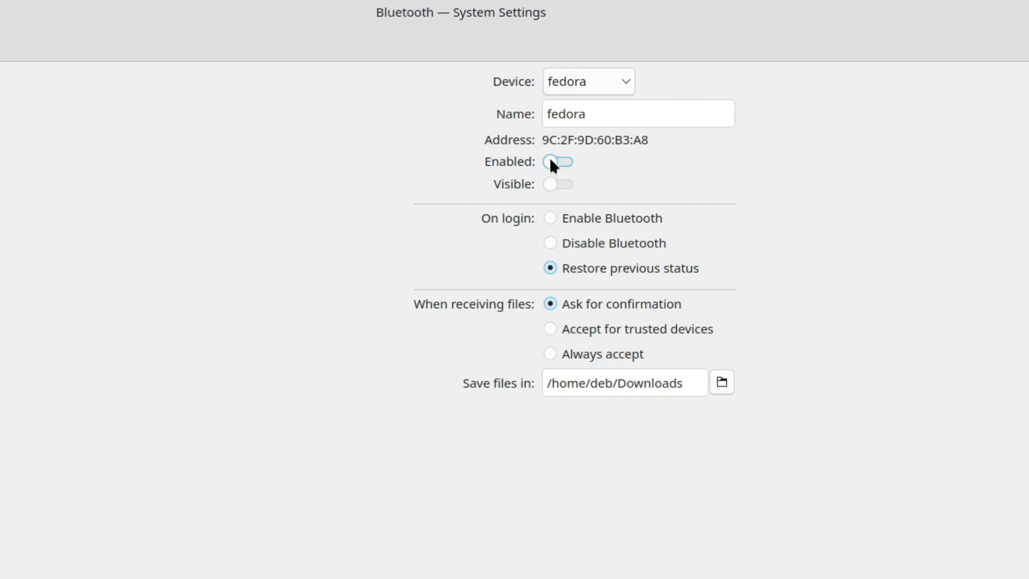
{"action": "left_click", "coordinate": [613, 116]}
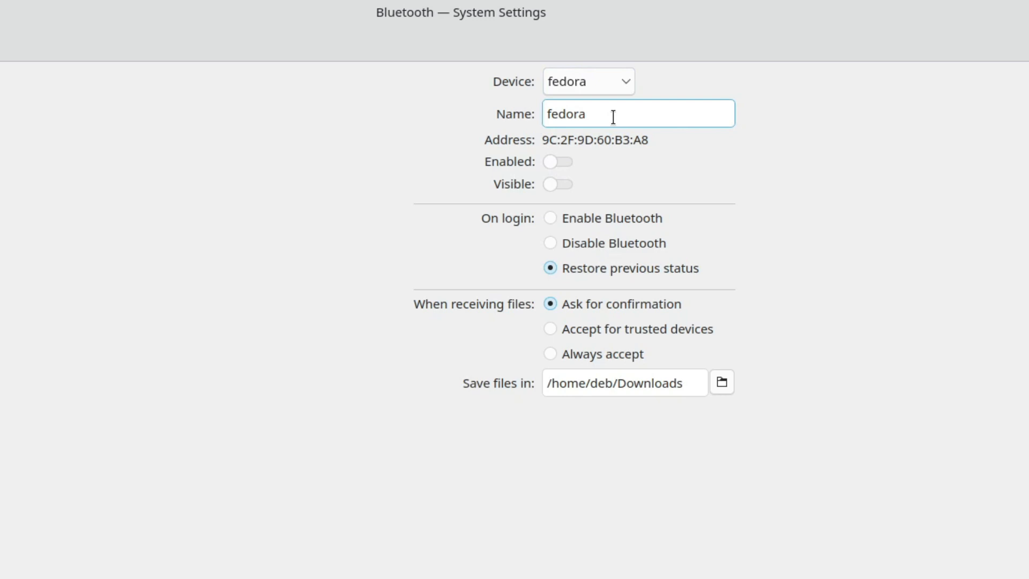
Choose the adapter named fedora #2 as the Bluetooth device in the configuration.
{"action": "left_click", "coordinate": [603, 81]}
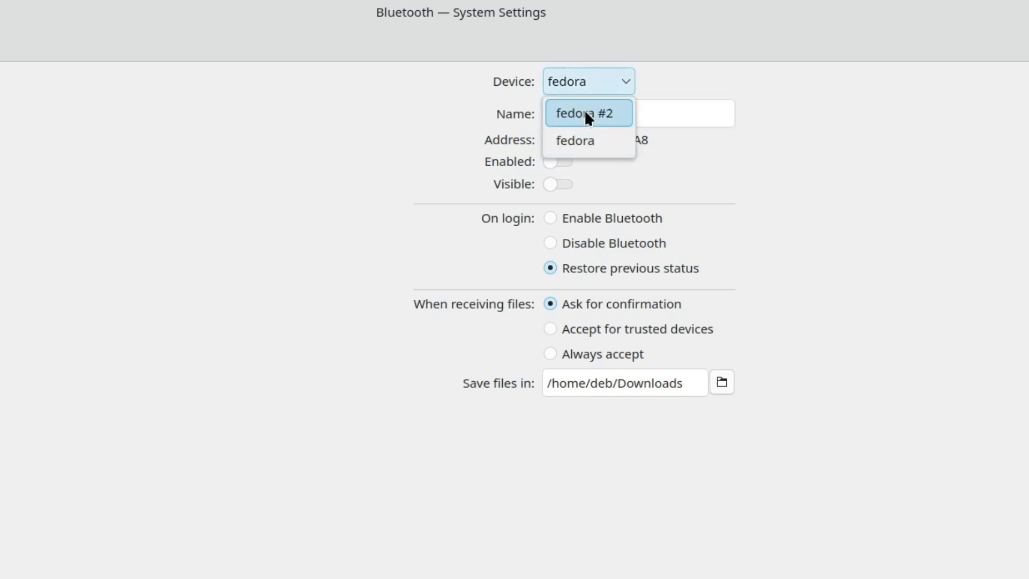
{"action": "left_click", "coordinate": [584, 120]}
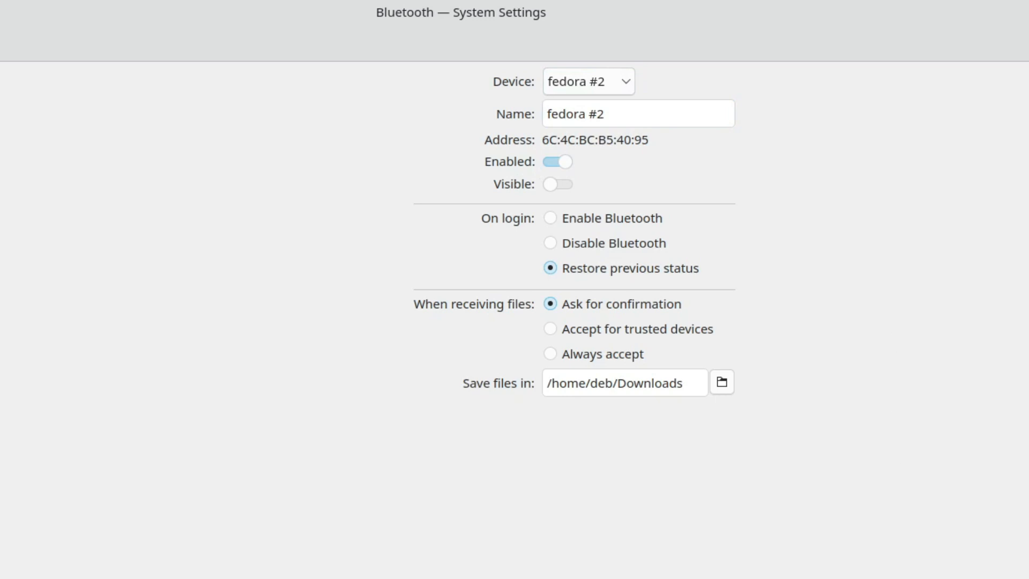
Make the Bluetooth adapter pairable, pair the Mivi T-Beats headphones and return to the Bluetooth device overview.
{"action": "left_click", "coordinate": [860, 565]}
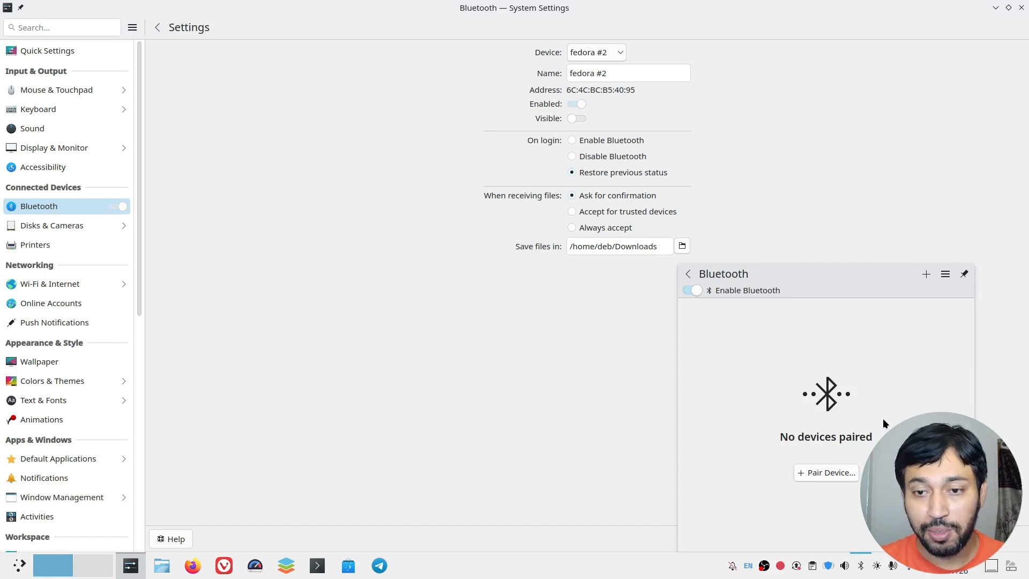
{"action": "left_click", "coordinate": [825, 474]}
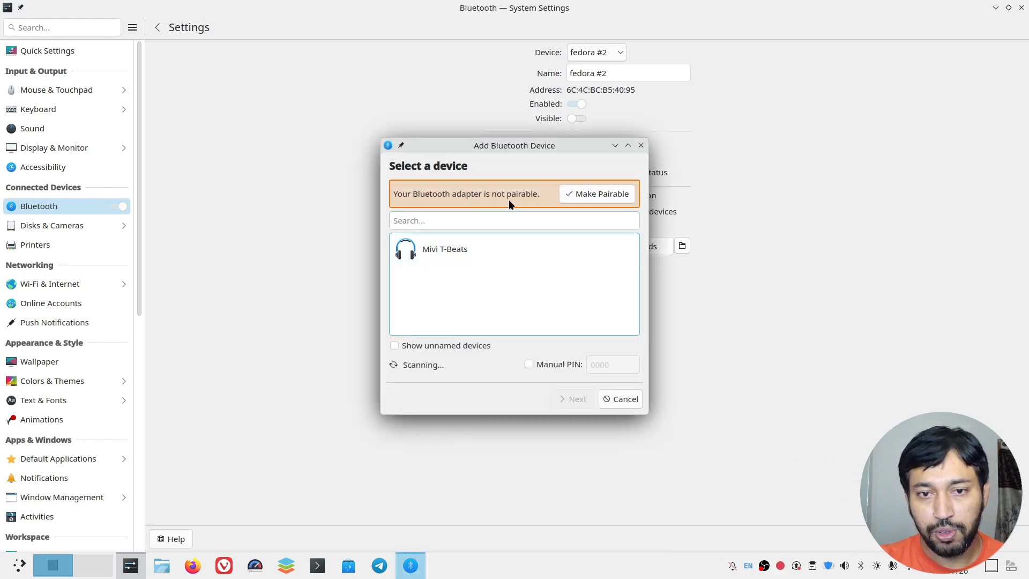
{"action": "left_click", "coordinate": [584, 193]}
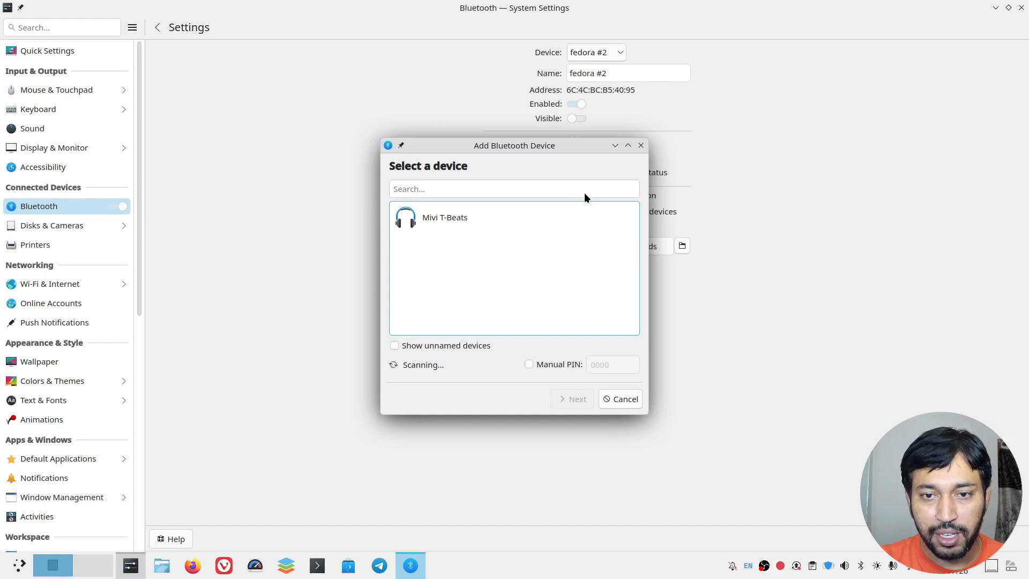
{"action": "left_click", "coordinate": [455, 221]}
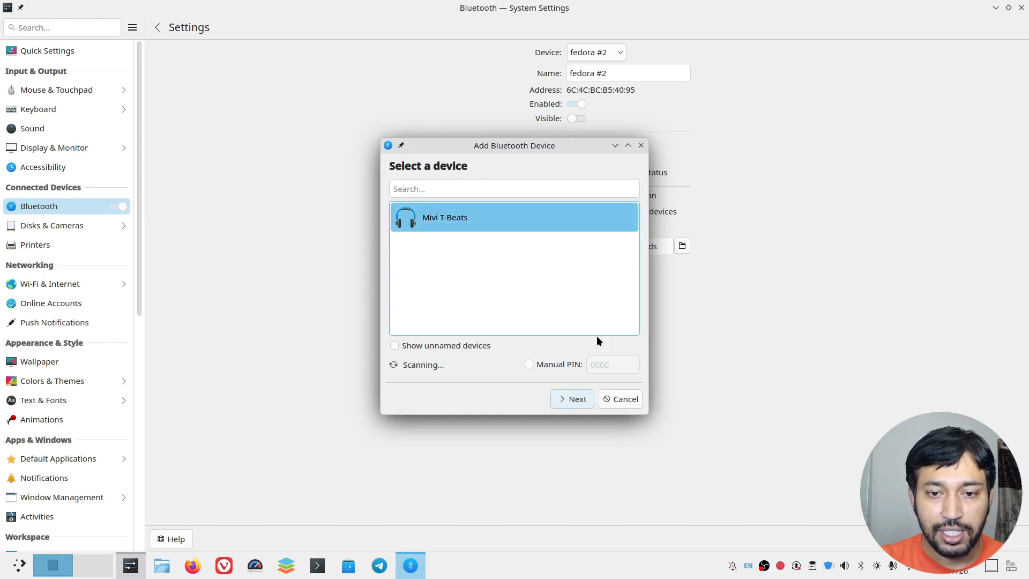
{"action": "left_click", "coordinate": [567, 402]}
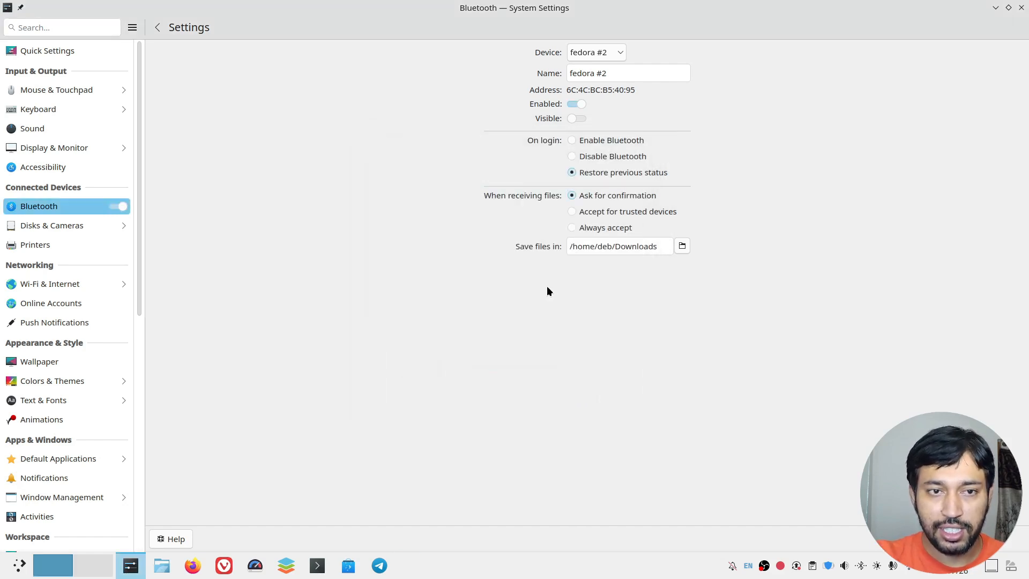
{"action": "left_click", "coordinate": [157, 28]}
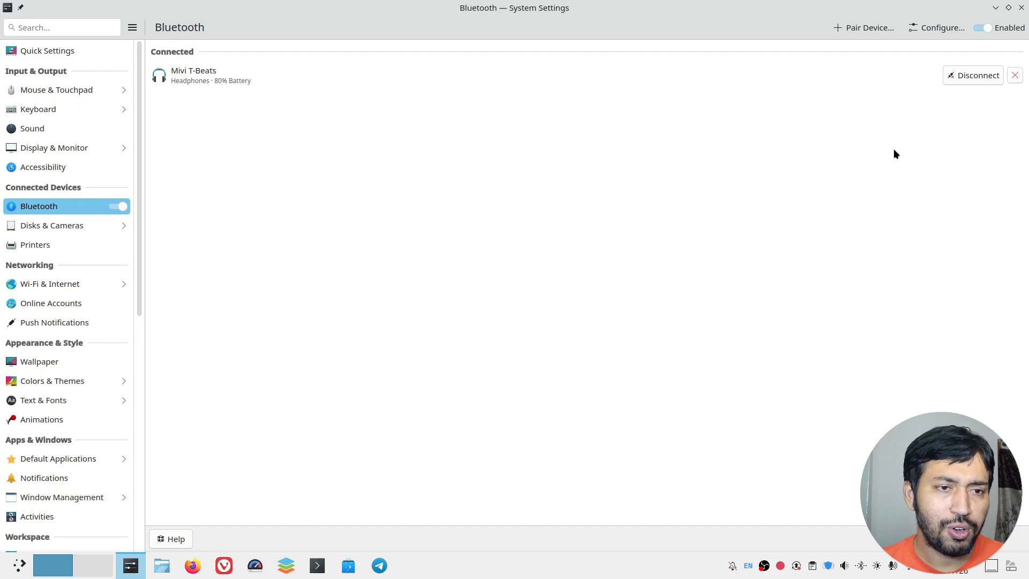
Examine the Fedora software and hardware details on the About this System page and close System Settings.
{"action": "scroll", "coordinate": [71, 370], "scroll_direction": "down", "scroll_amount": 10}
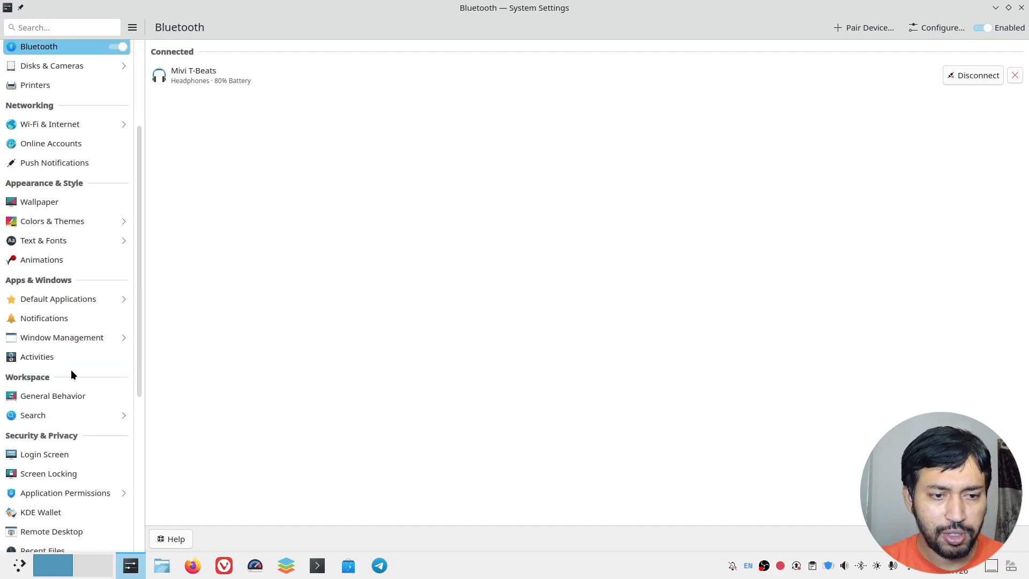
{"action": "left_click", "coordinate": [71, 438]}
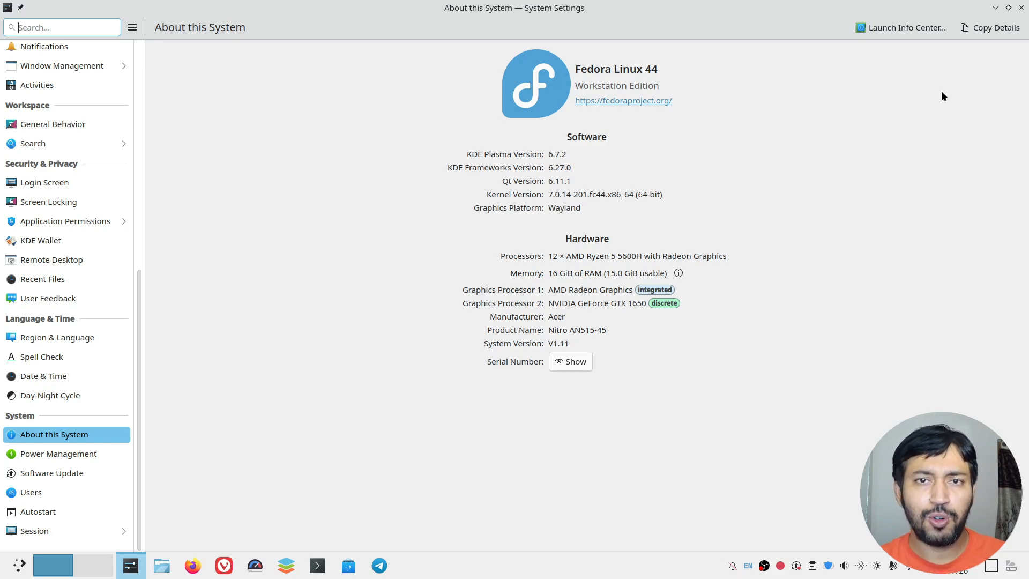
{"action": "left_click", "coordinate": [1021, 9]}
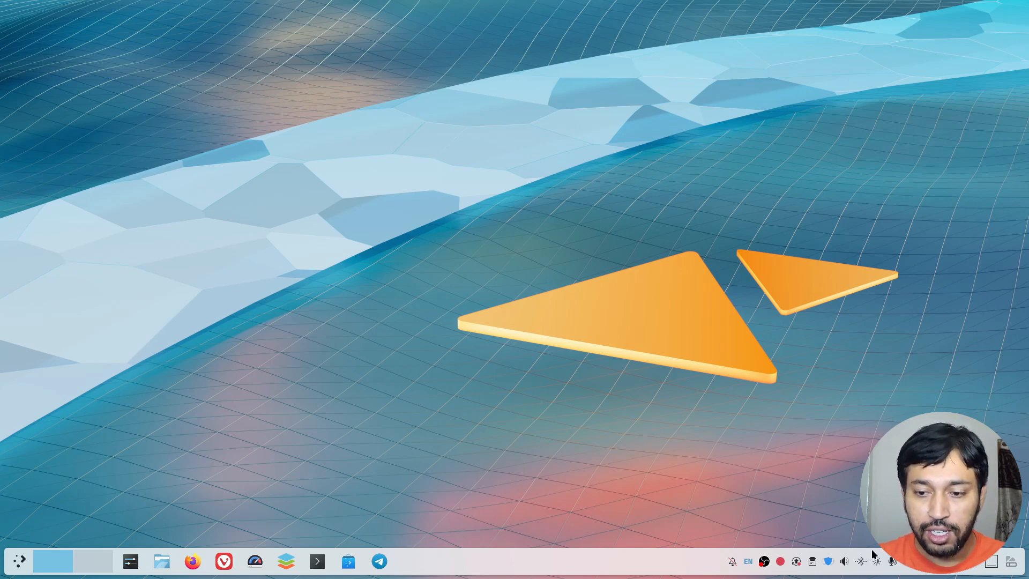
Check the available audio output and input devices in the volume controls and close them.
{"action": "left_click", "coordinate": [845, 562]}
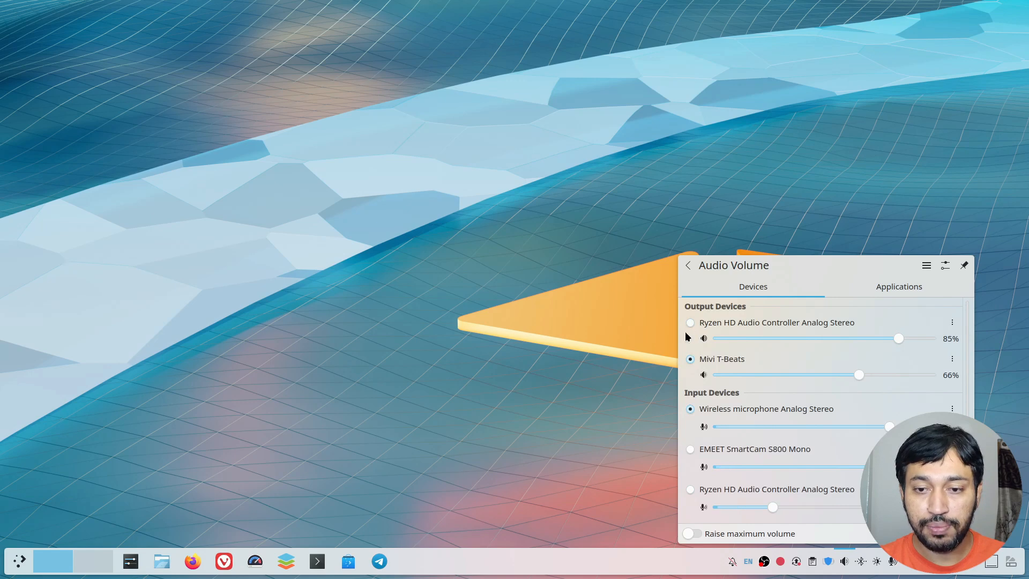
{"action": "left_click", "coordinate": [821, 188]}
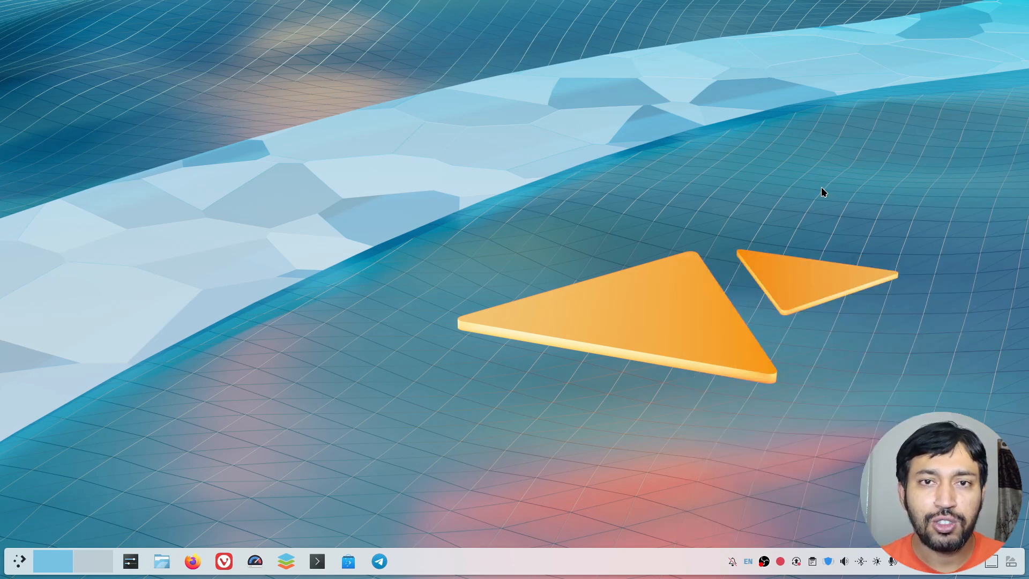